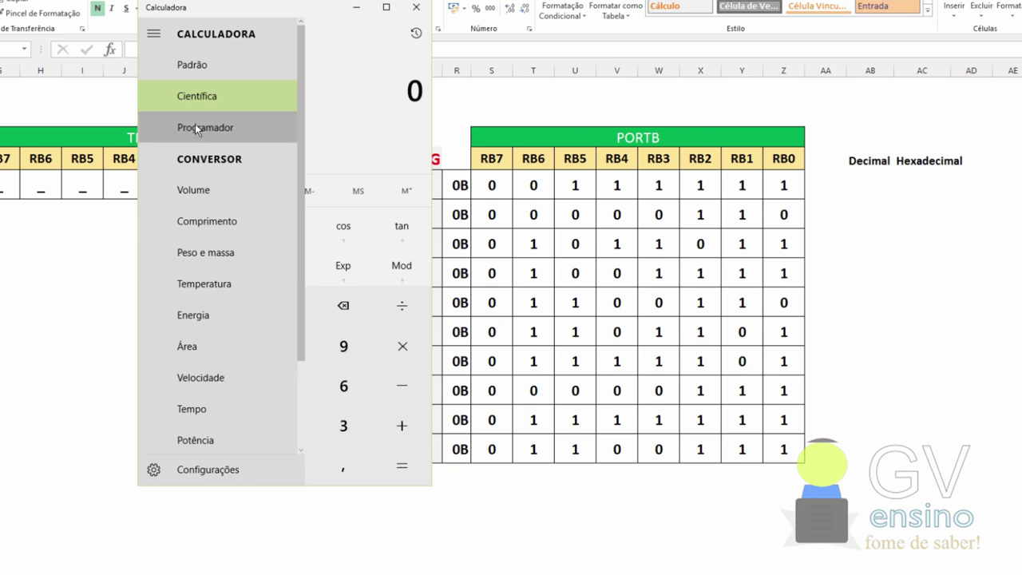
# Set the calculator to programmer mode with binary input and enter 0011 1111, the PORTB bits of digit 0
pyautogui.moveTo(258, 25); pyautogui.dragTo(275, 0)
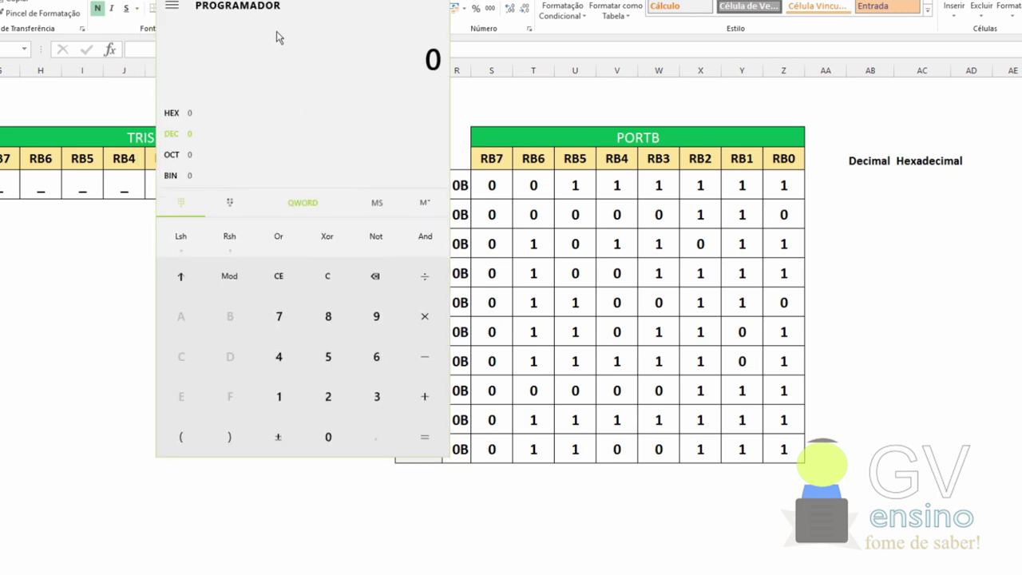
pyautogui.click(172, 175)
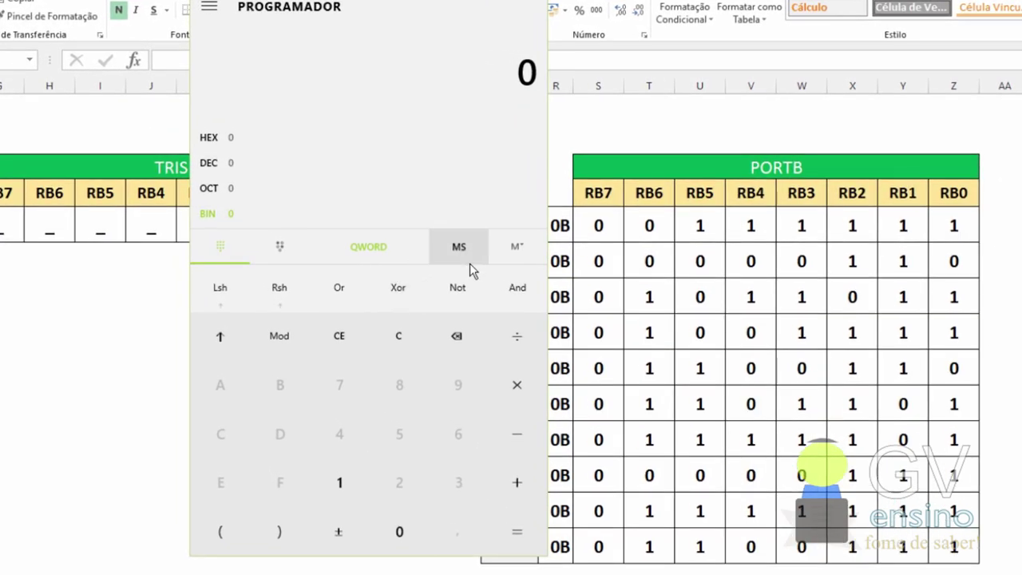
pyautogui.write('011 ')
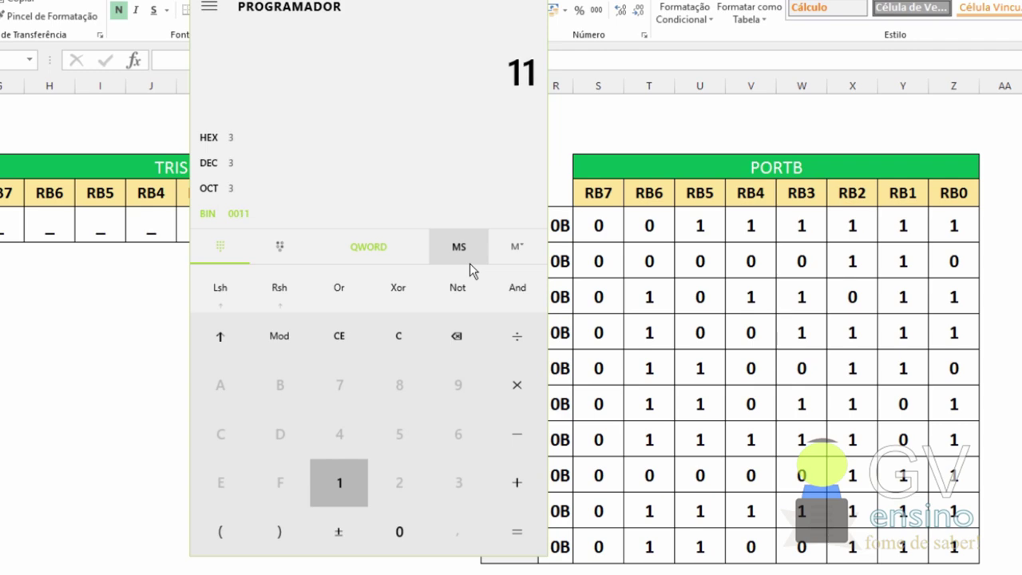
pyautogui.write('1111')
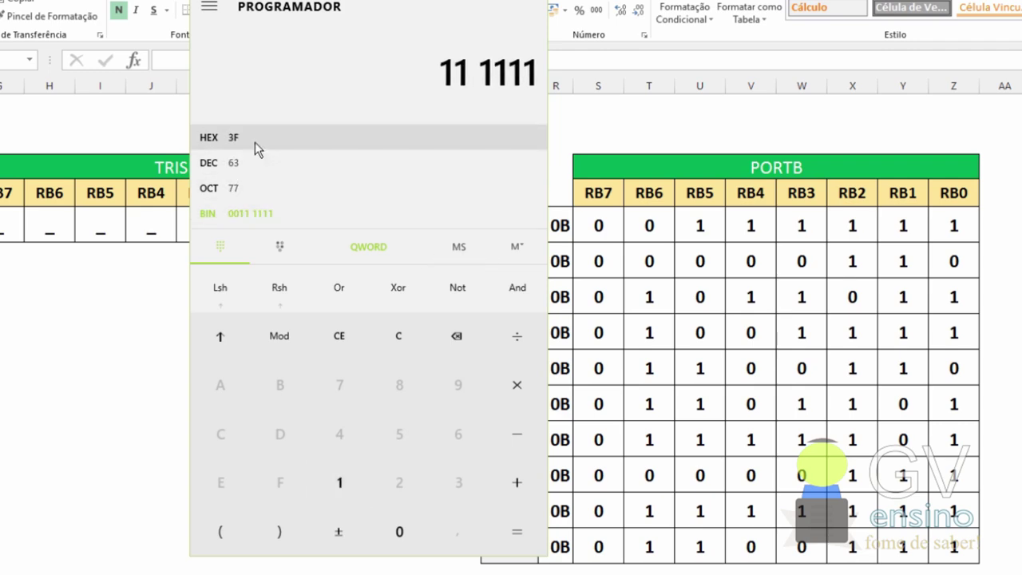
# In the spreadsheet row for digit 0, enter 63 as the decimal value and 3F as the hexadecimal value
pyautogui.click(889, 196)
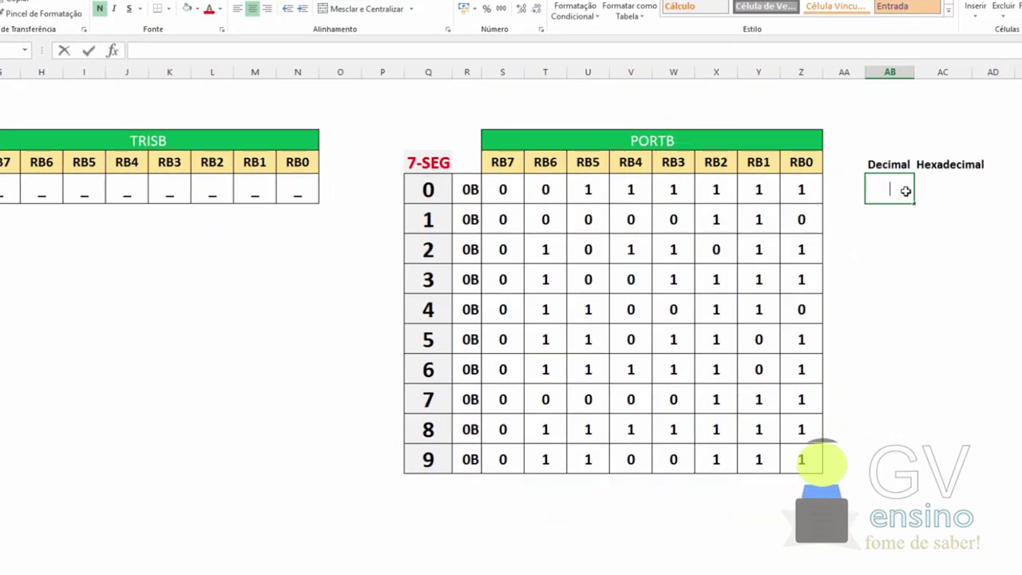
pyautogui.write('63')
pyautogui.press('Tab')
pyautogui.write('3')
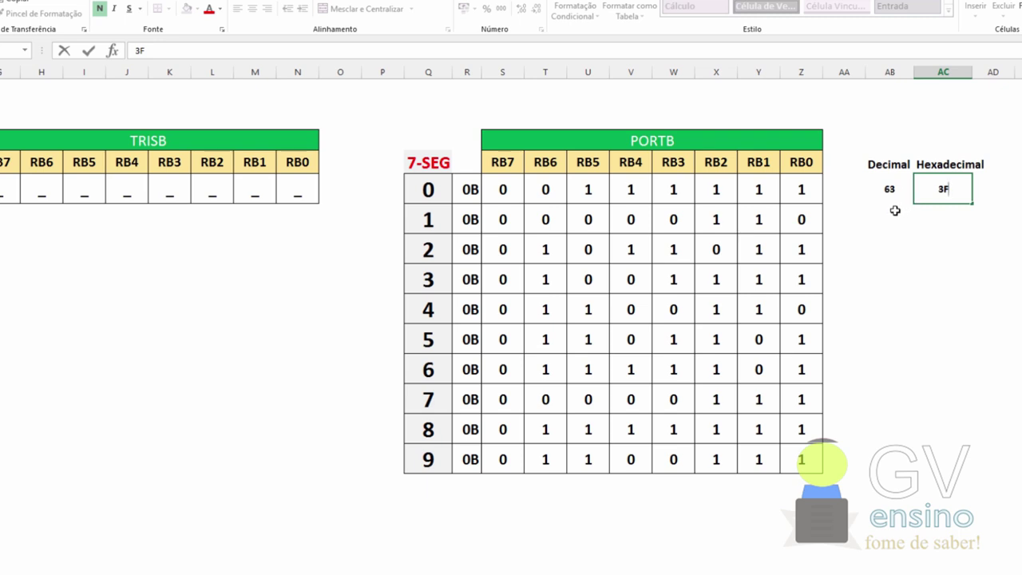
pyautogui.click(895, 210)
# Compare the PORTB bits of digit 0 with its decimal and hexadecimal equivalents
pyautogui.click(896, 188)
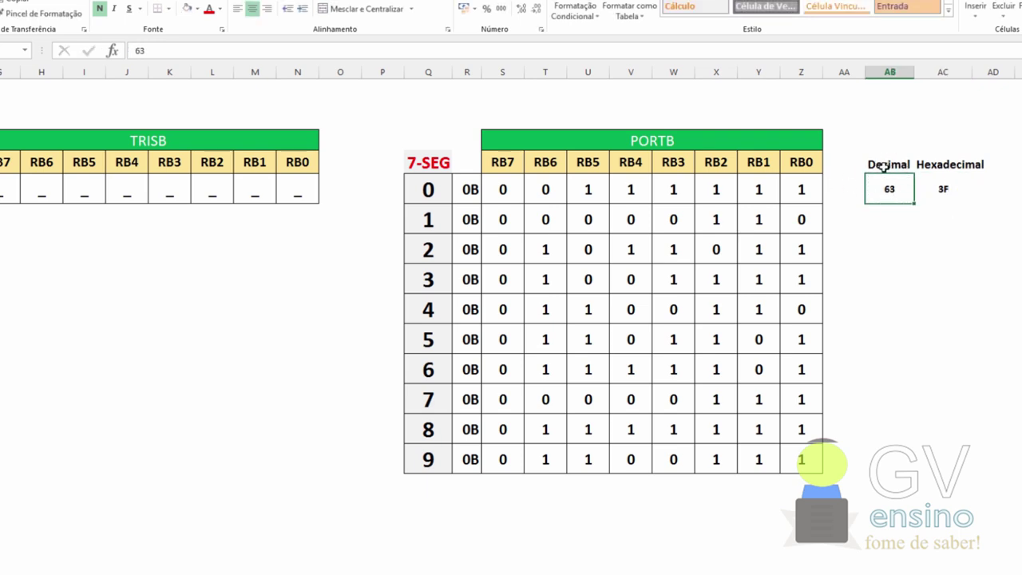
pyautogui.moveTo(816, 189); pyautogui.dragTo(500, 189)
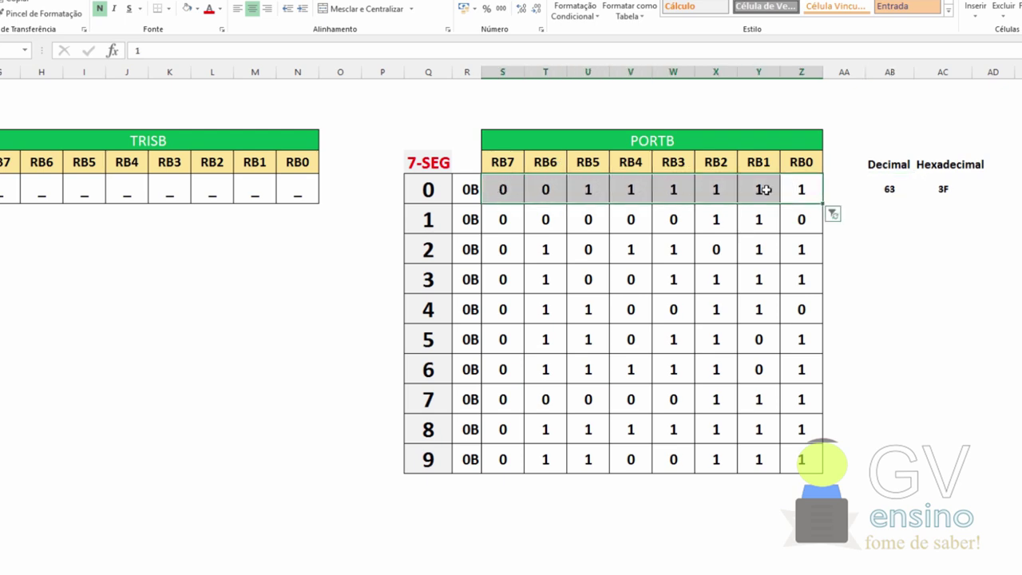
pyautogui.click(434, 189)
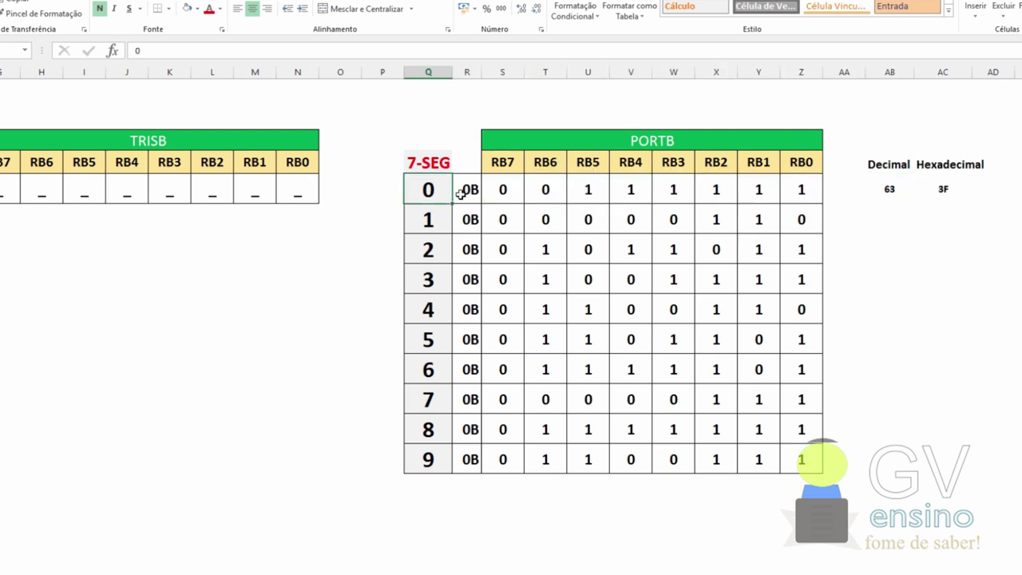
pyautogui.click(940, 198)
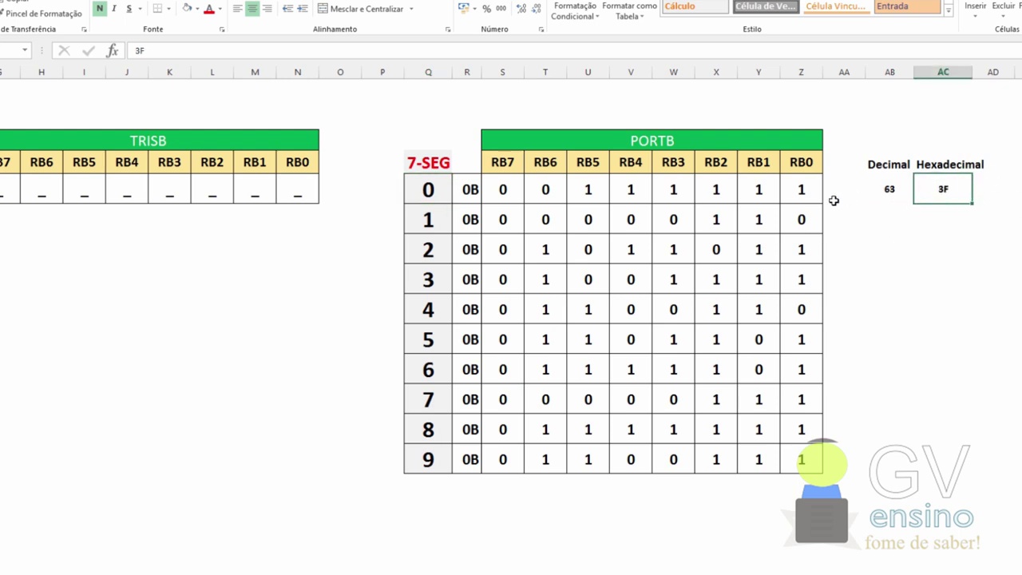
pyautogui.moveTo(802, 189); pyautogui.dragTo(519, 188)
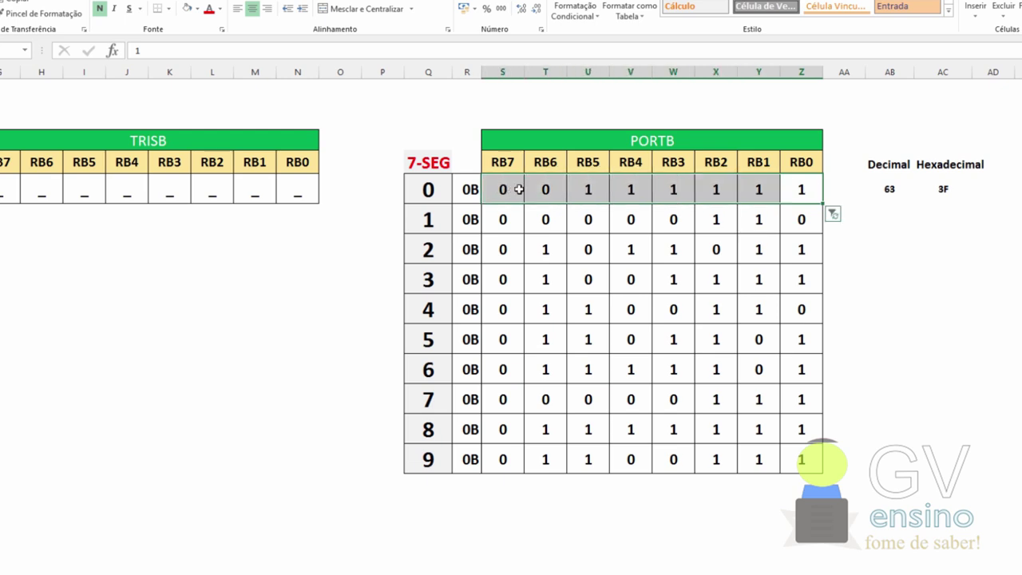
pyautogui.click(426, 190)
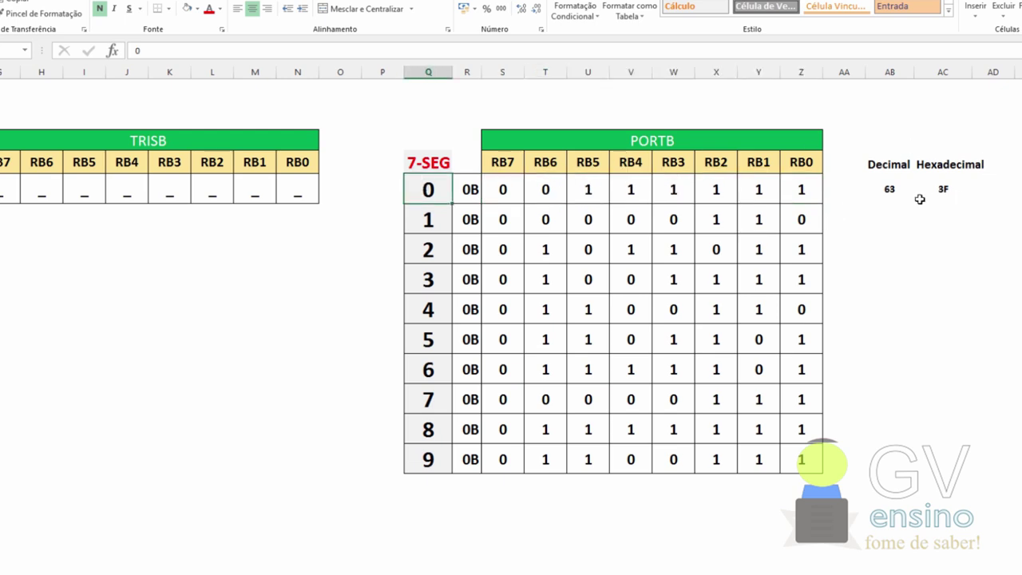
# Enter 6 as both the decimal and the hexadecimal value in the row for digit 1
pyautogui.click(440, 531)
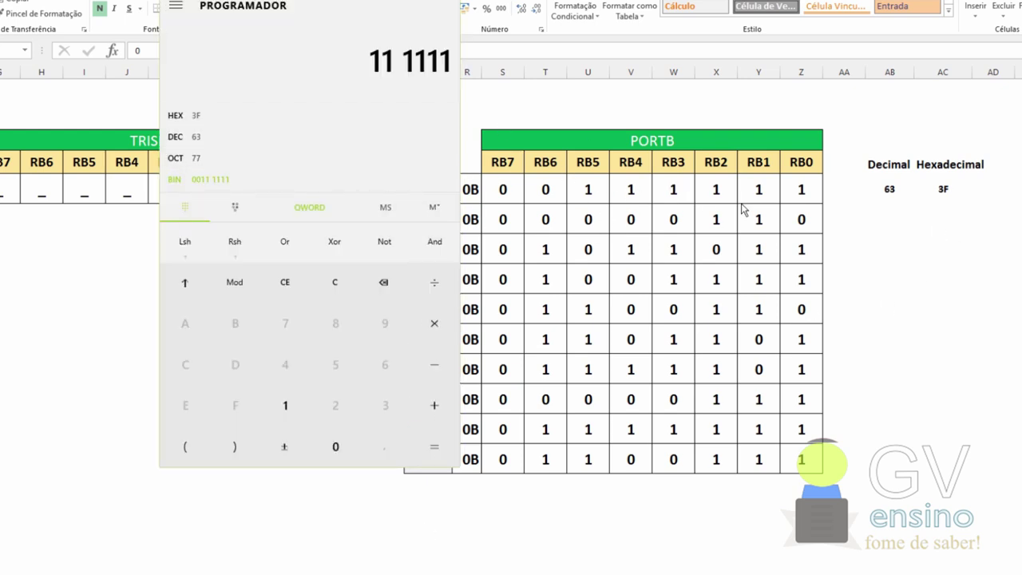
pyautogui.click(887, 220)
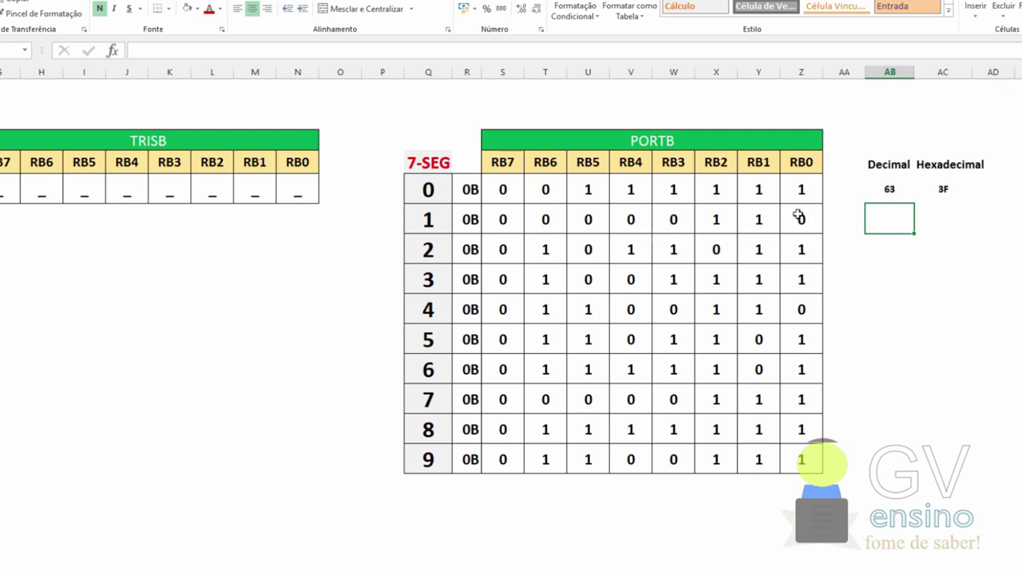
pyautogui.write('6')
pyautogui.press('Tab')
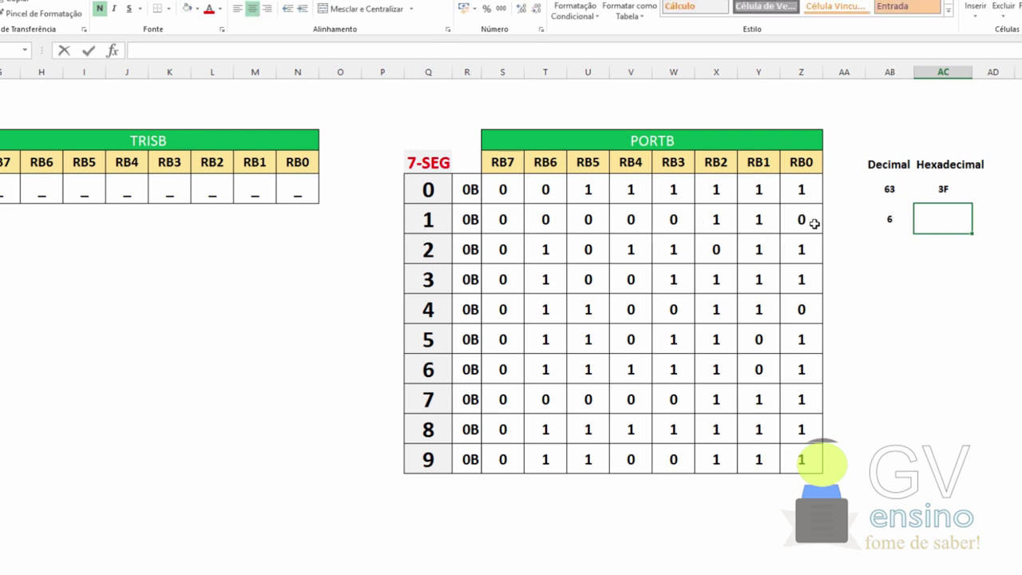
pyautogui.write('6')
pyautogui.press('Return')
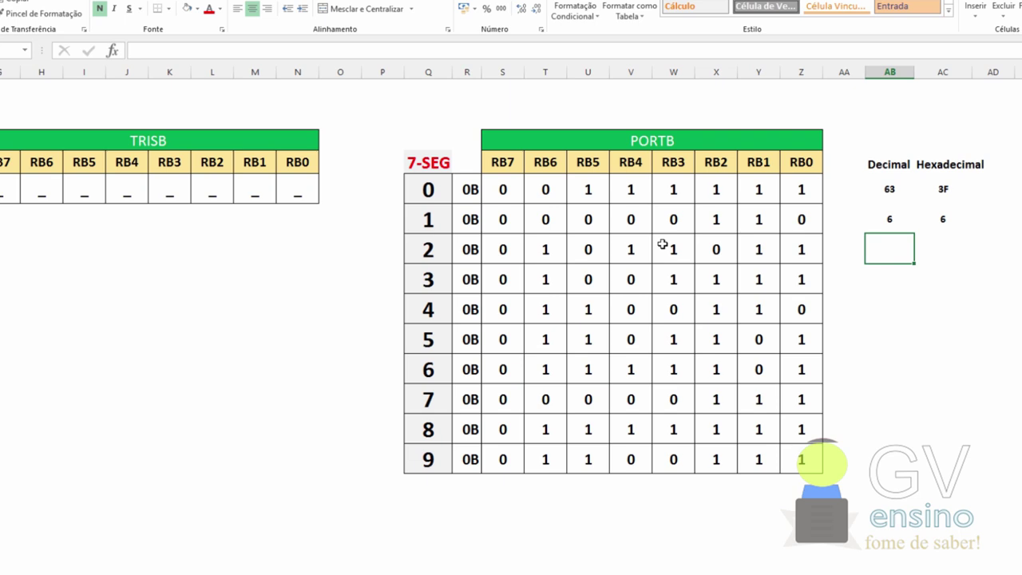
# Switch to the calculator, clear it and enter binary 101 1011, the PORTB bits of digit 2
pyautogui.hotkey('alt', 'Tab')
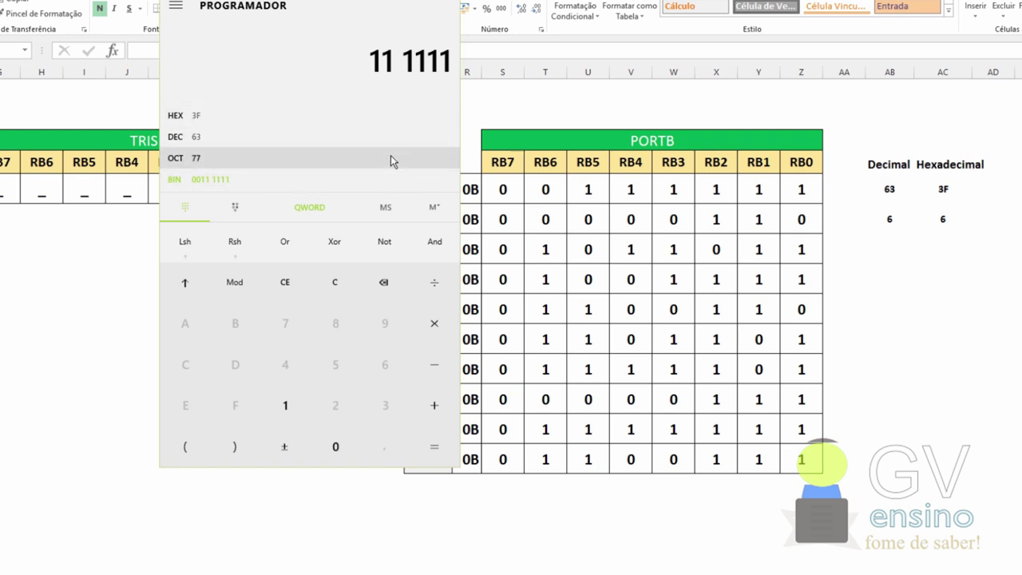
pyautogui.press('Escape')
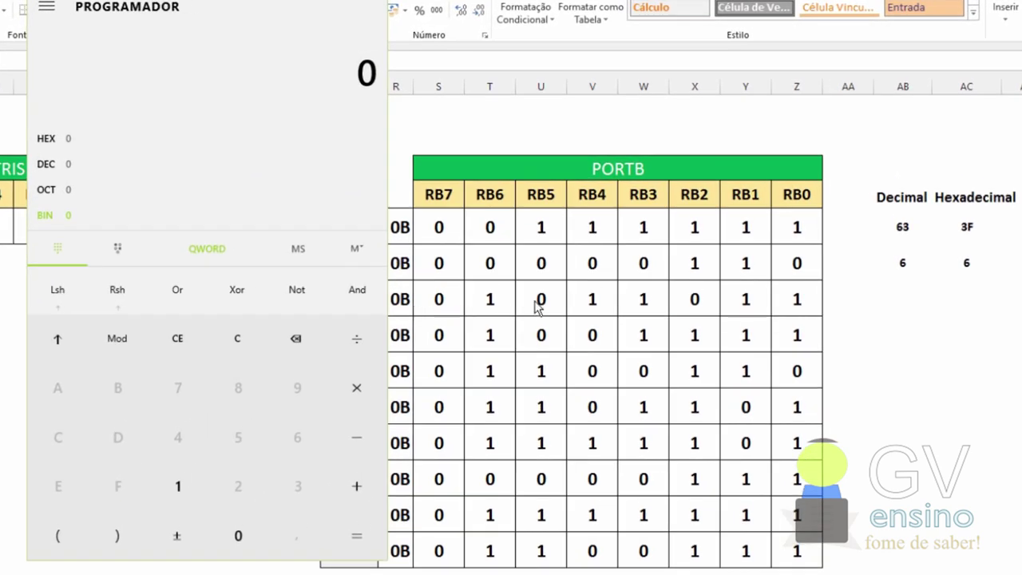
pyautogui.write('1')
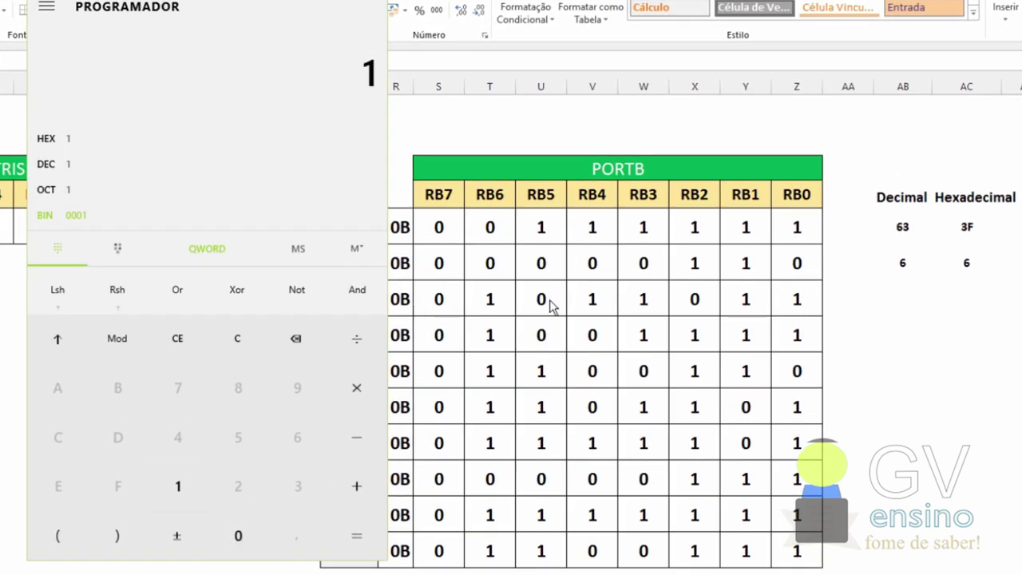
pyautogui.write('01 1011')
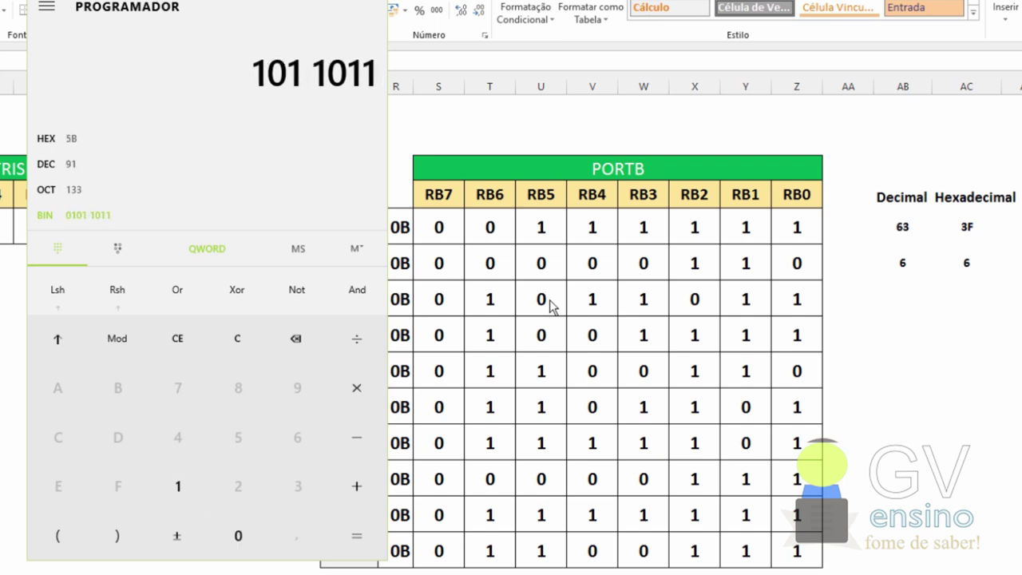
# In the spreadsheet row for digit 2, enter 91 as the decimal value and 5B as the hexadecimal value
pyautogui.click(906, 289)
pyautogui.write('91')
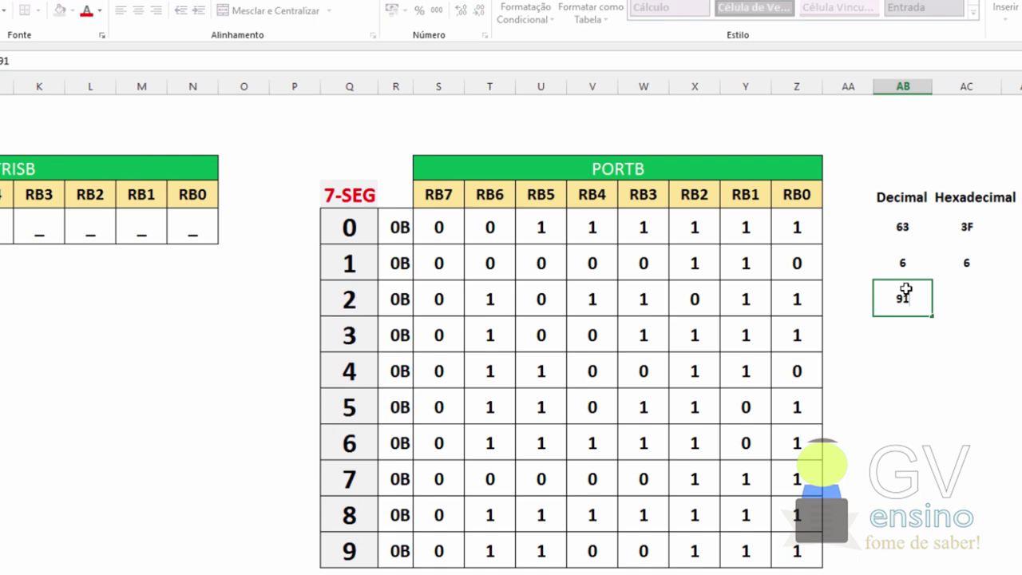
pyautogui.press('Tab')
pyautogui.write('5B')
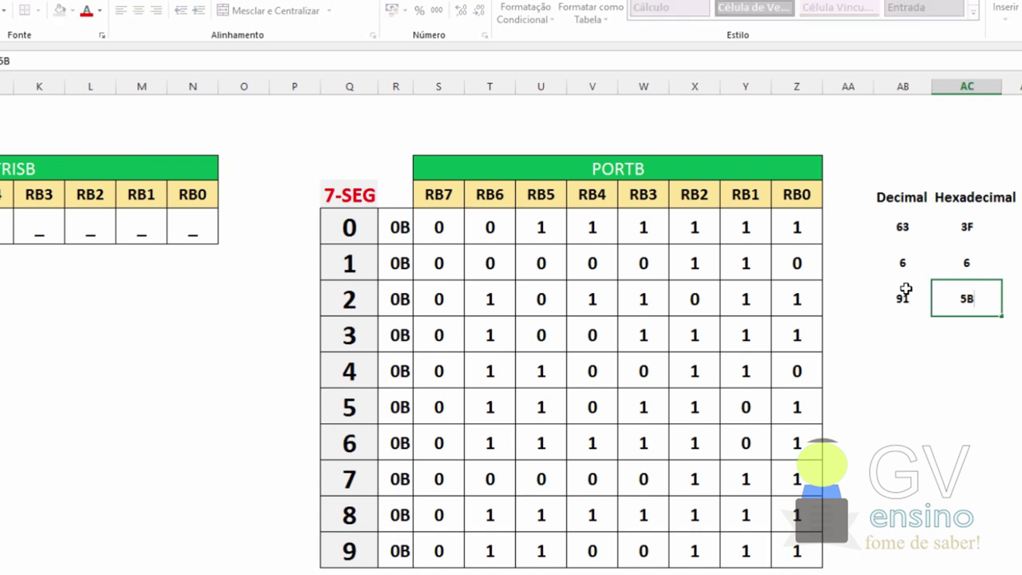
pyautogui.click(883, 326)
# Switch to the calculator, clear it and enter binary 100 1111, the PORTB bits of digit 3
pyautogui.hotkey('alt', 'Tab')
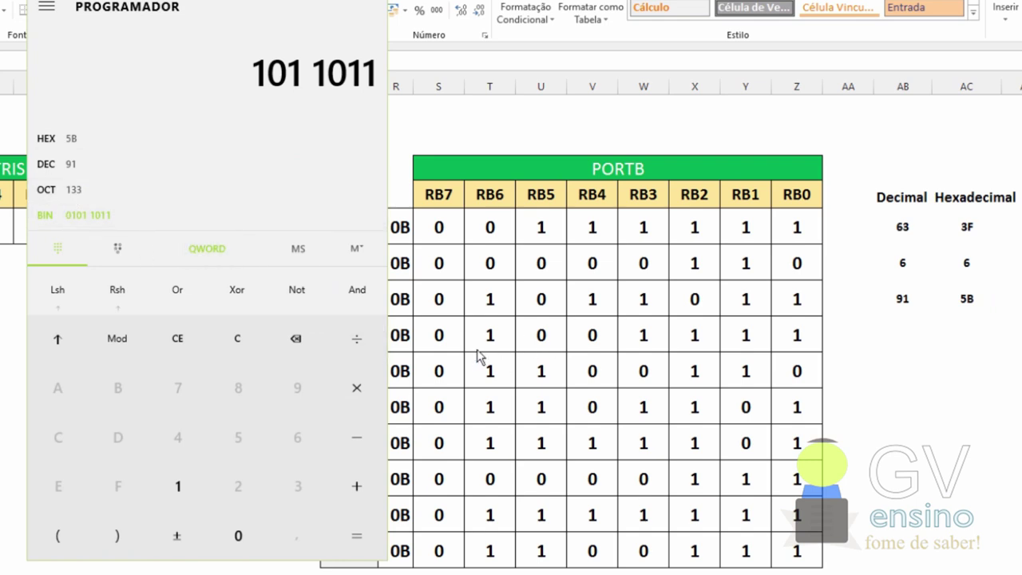
pyautogui.press('Escape')
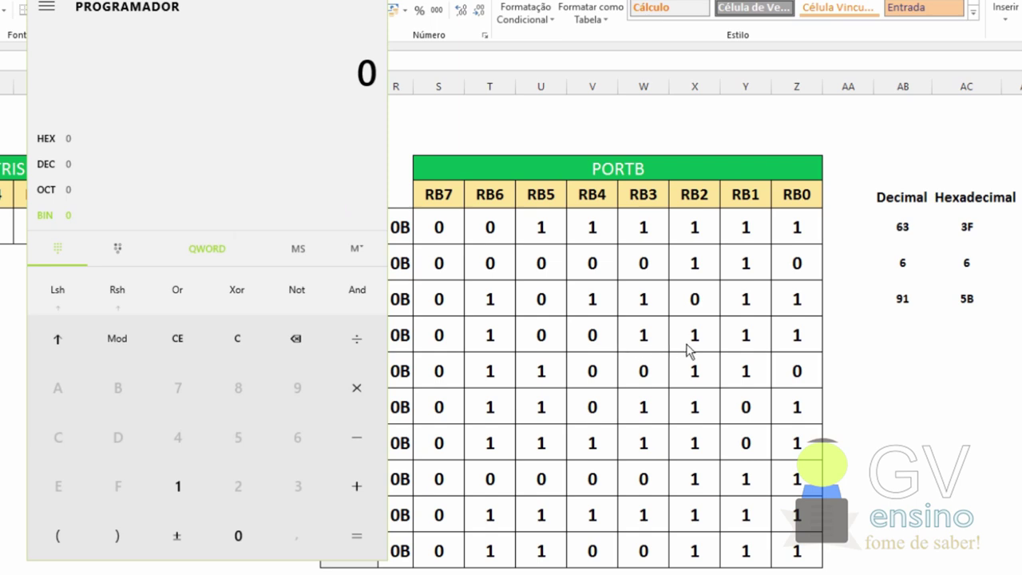
pyautogui.write('100 11')
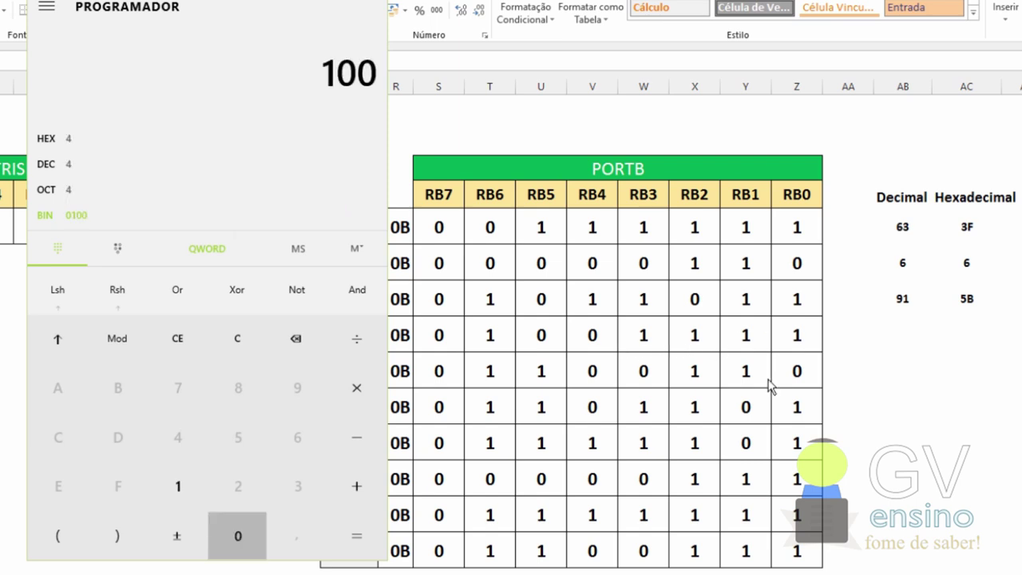
pyautogui.write('11')
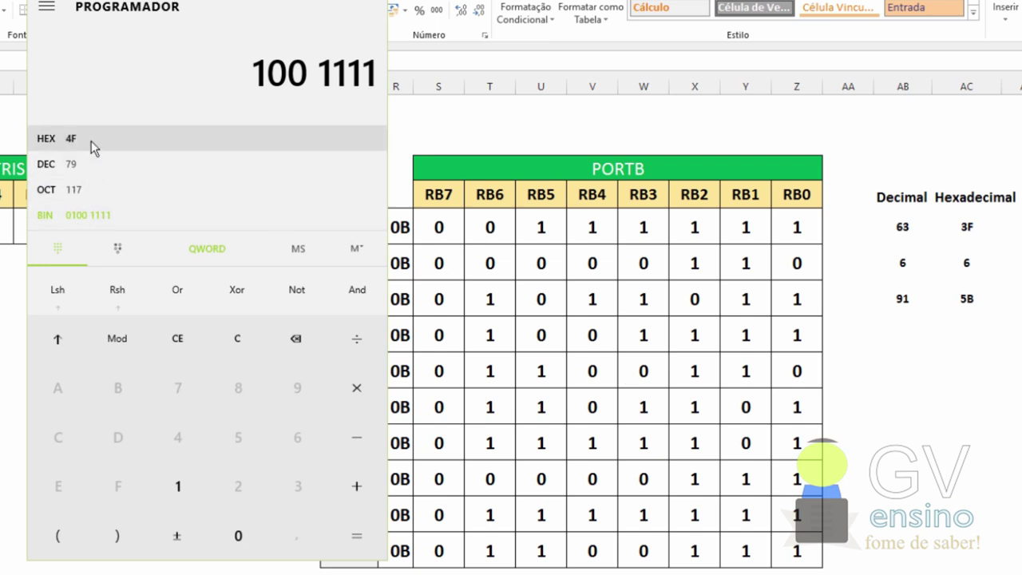
# In the spreadsheet row for digit 3, enter 79 as the decimal value and 4F as the hexadecimal value
pyautogui.click(907, 326)
pyautogui.write('79')
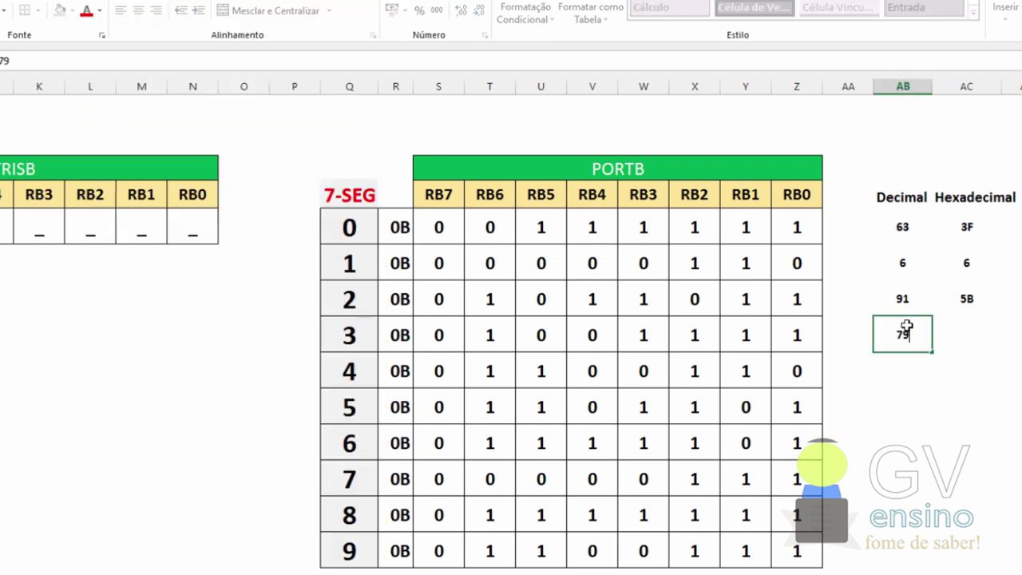
pyautogui.press('Tab')
pyautogui.write('4F')
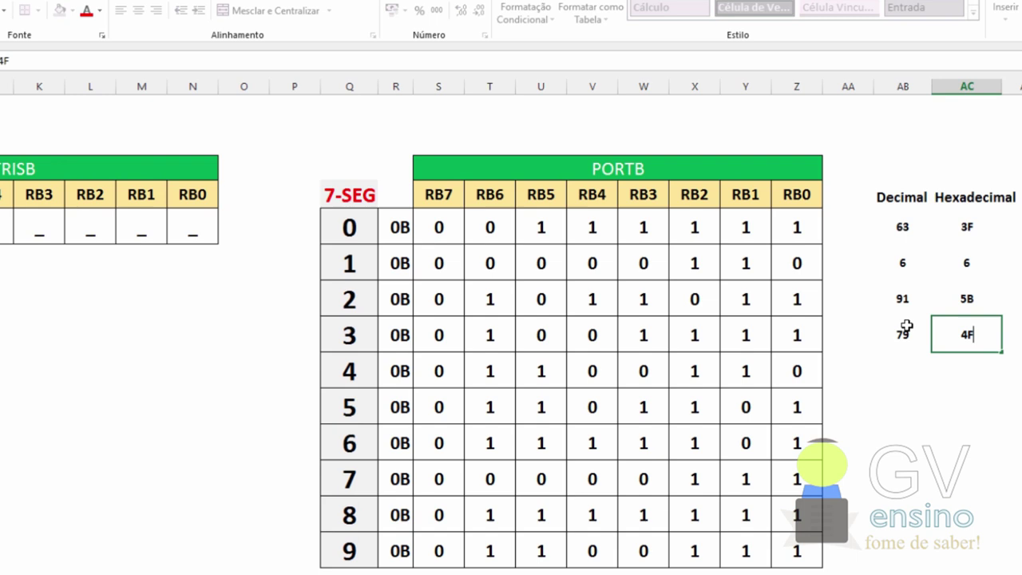
pyautogui.click(883, 372)
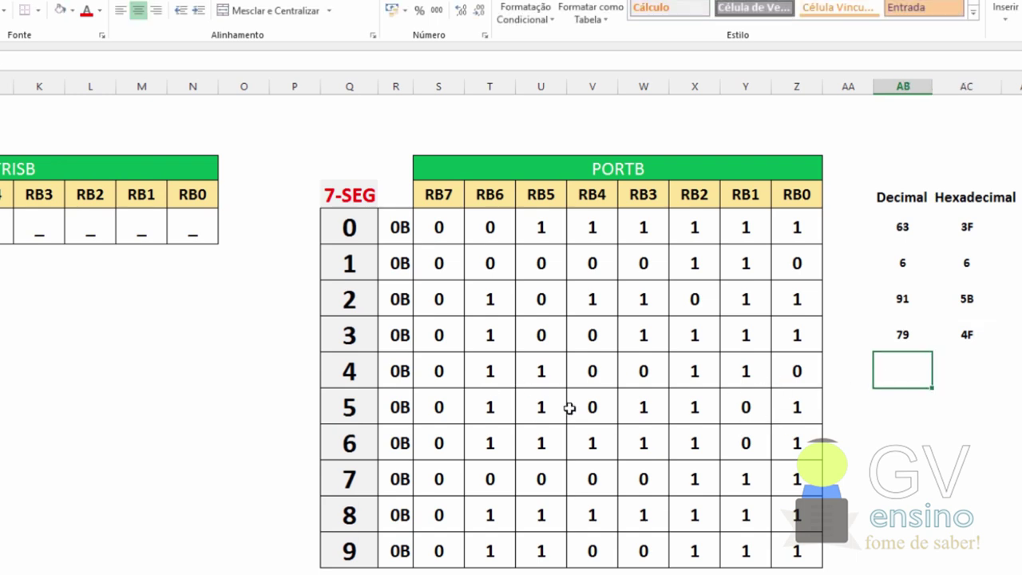
# Switch to the calculator, clear it and enter binary 110 0110, the PORTB bits of digit 4
pyautogui.hotkey('alt', 'Tab')
pyautogui.press('Escape')
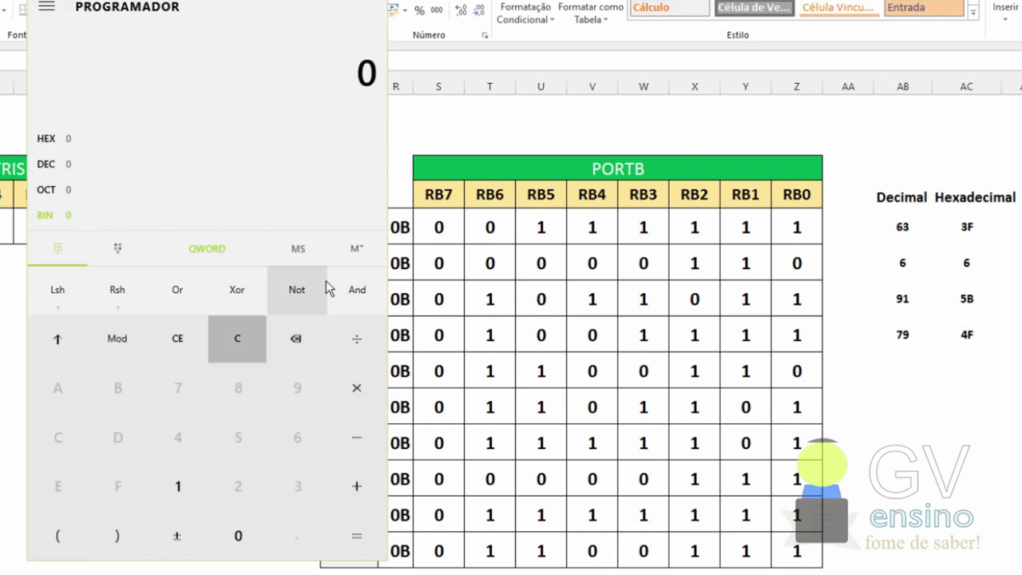
pyautogui.write('110 0110')
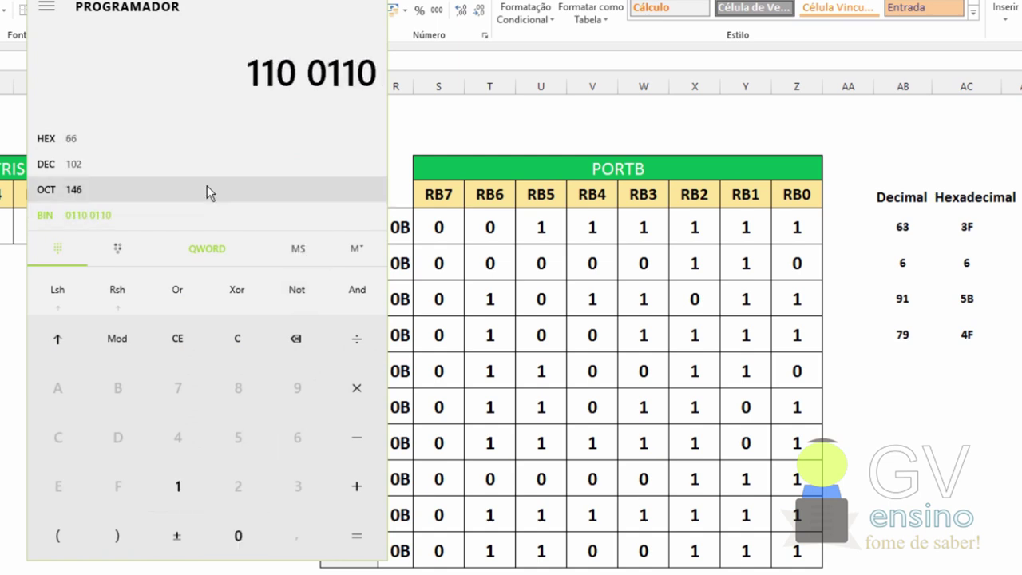
# In the spreadsheet row for digit 4, enter 102 as the decimal value and 66 as the hexadecimal value
pyautogui.click(910, 370)
pyautogui.write('102')
pyautogui.press('Right')
pyautogui.write('66')
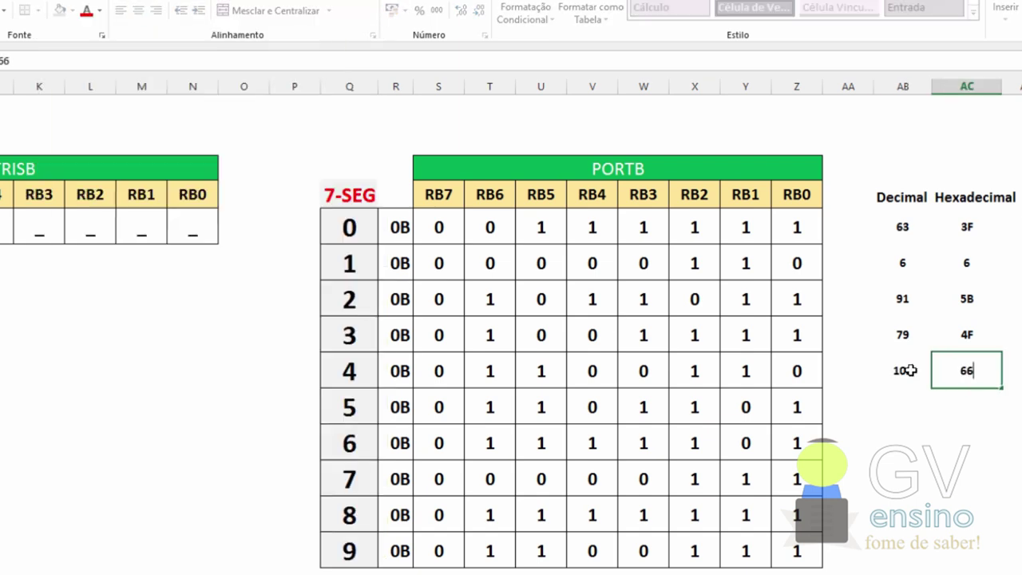
pyautogui.press('Return')
pyautogui.press('Left')
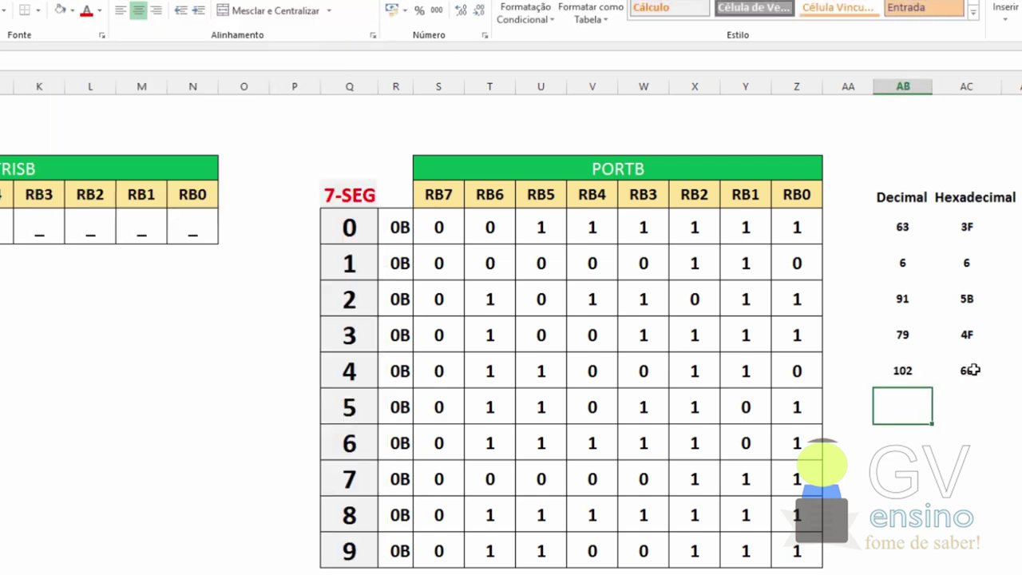
# Switch to the calculator, clear it and enter binary 110 1101, the PORTB bits of digit 5
pyautogui.hotkey('alt', 'Tab')
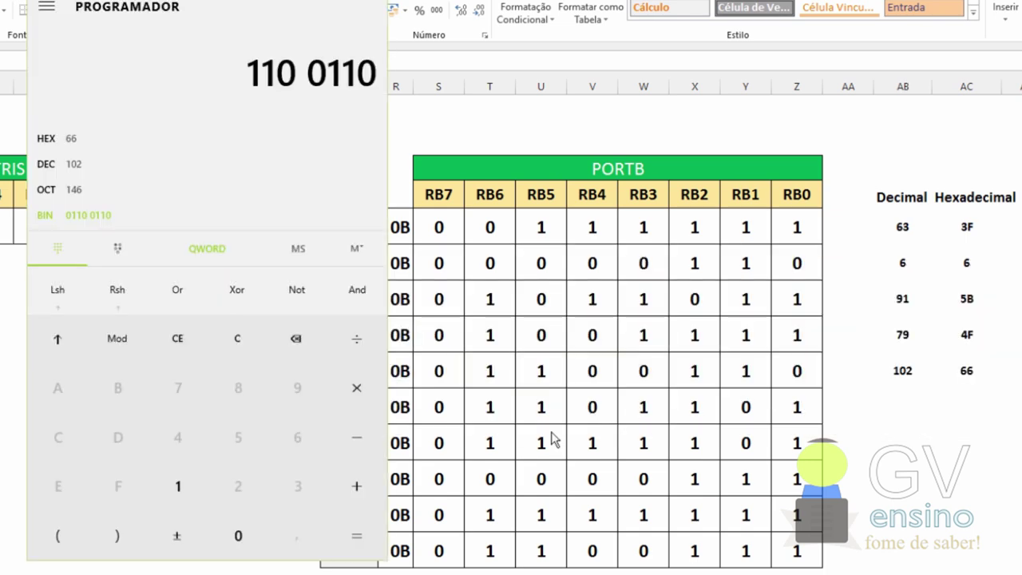
pyautogui.press('Escape')
pyautogui.write('1101101')
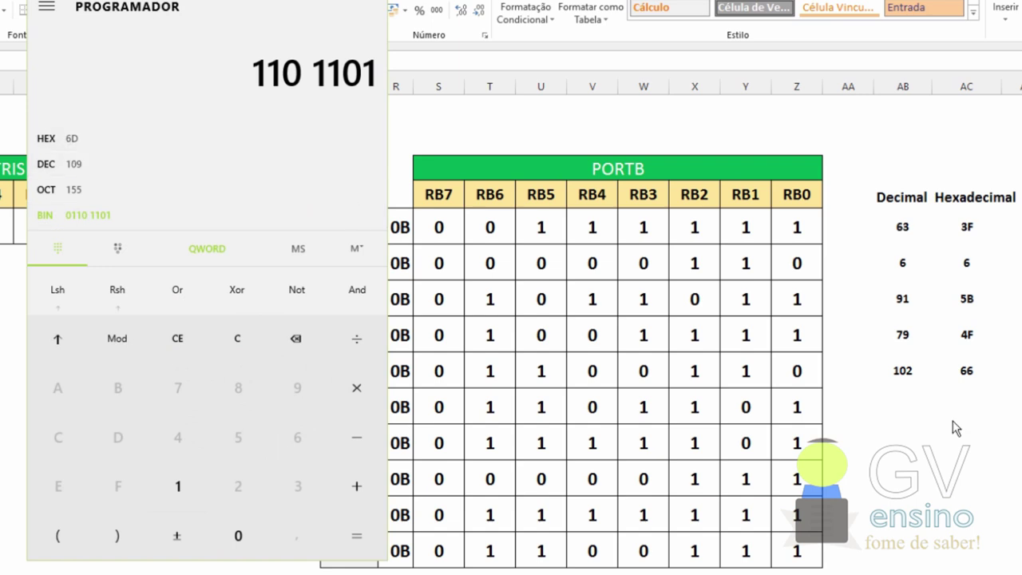
# In the spreadsheet row for digit 5, enter 109 as the decimal value and 6D as the hexadecimal value
pyautogui.click(894, 403)
pyautogui.write('109')
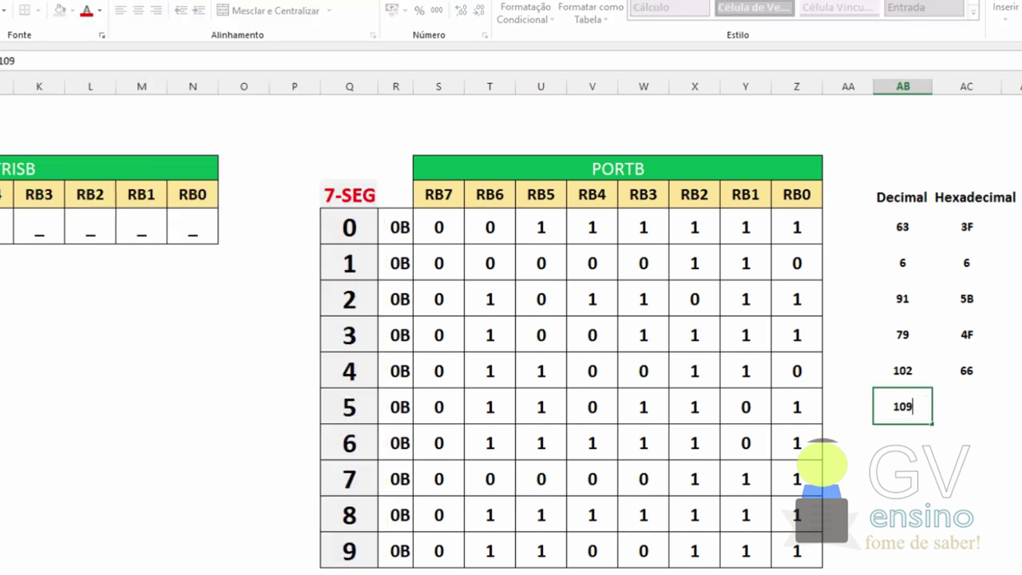
pyautogui.press('Tab')
pyautogui.write('6D')
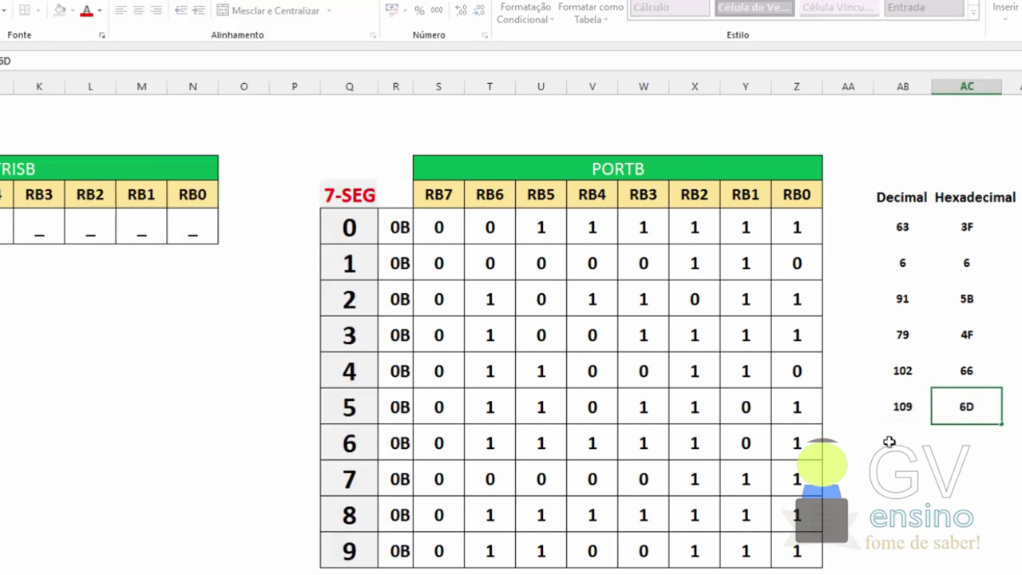
pyautogui.press('Return')
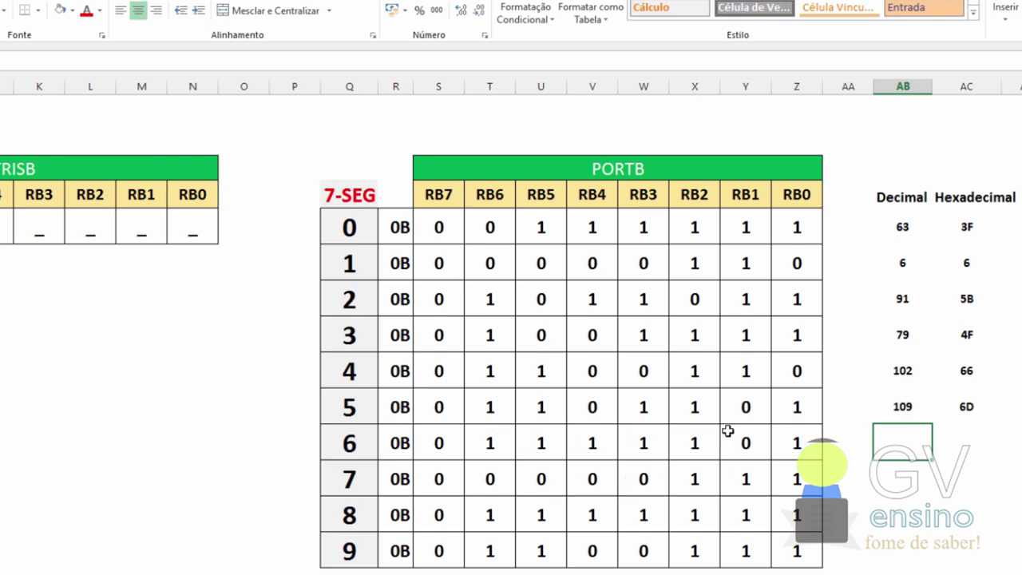
# Switch to the calculator, clear it and enter binary 111 1101, the PORTB bits of digit 6
pyautogui.hotkey('alt', 'Tab')
pyautogui.press('Escape')
pyautogui.write('111 ')
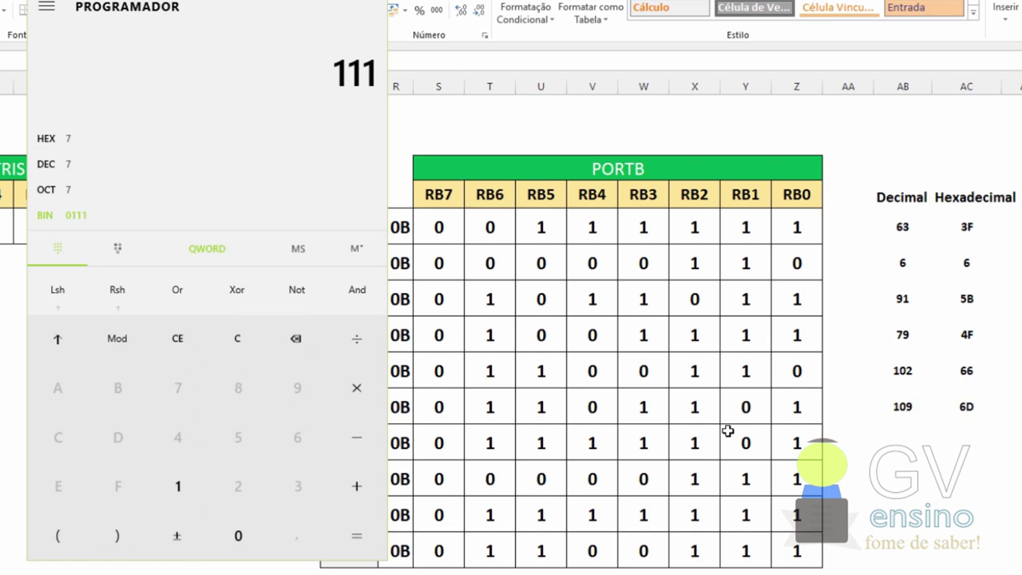
pyautogui.write('1')
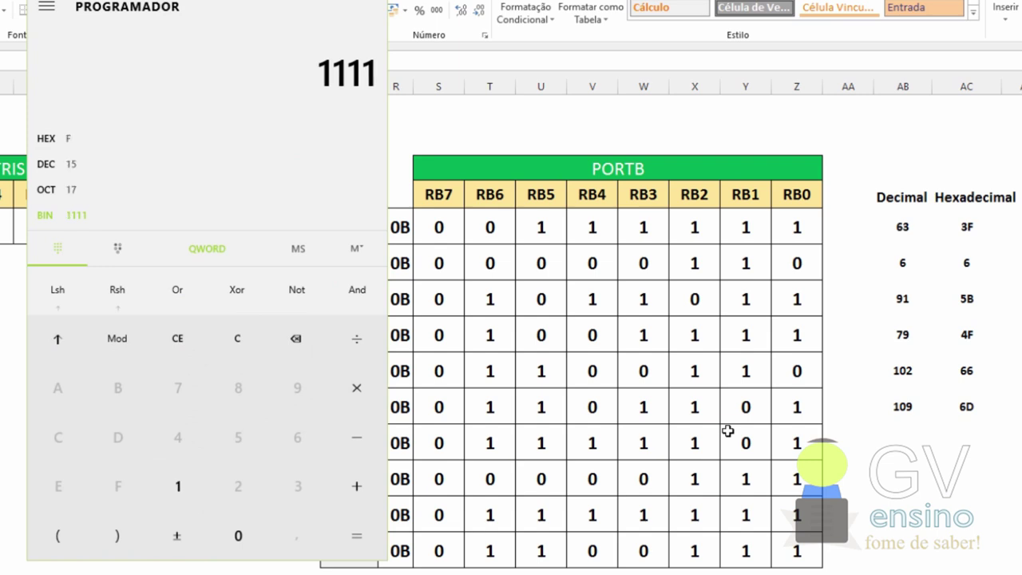
pyautogui.write('101')
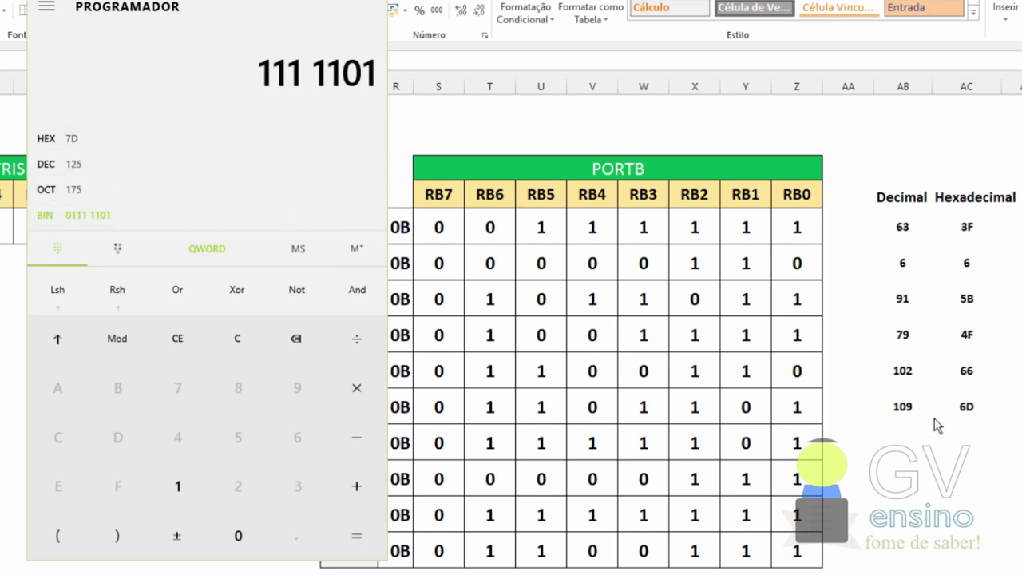
# In the spreadsheet row for digit 6, enter 125 as the decimal value and 7D as the hexadecimal value
pyautogui.click(908, 433)
pyautogui.write('125')
pyautogui.press('Tab')
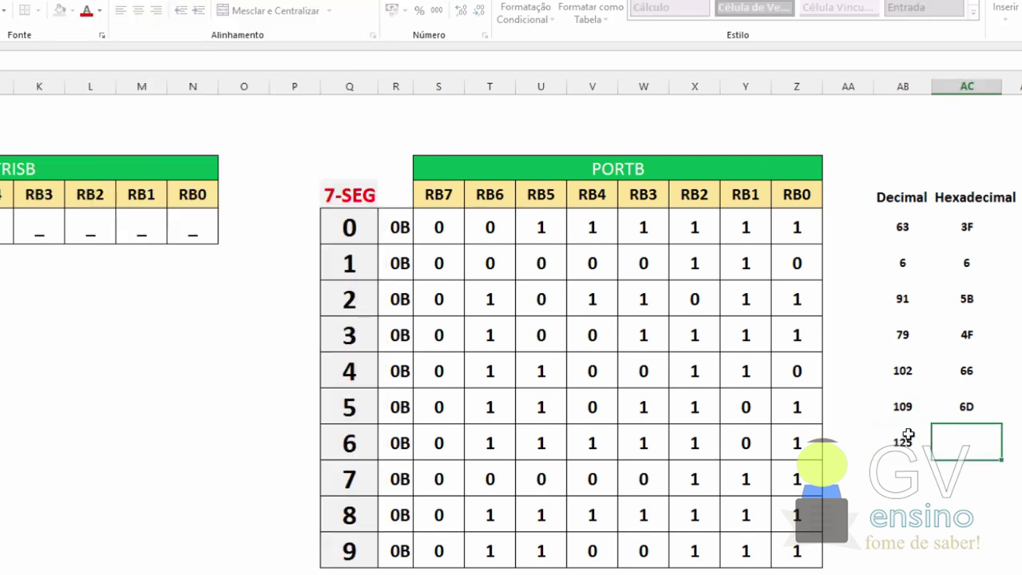
pyautogui.write('7d')
pyautogui.press('BackSpace')
pyautogui.write('D')
pyautogui.press('Return')
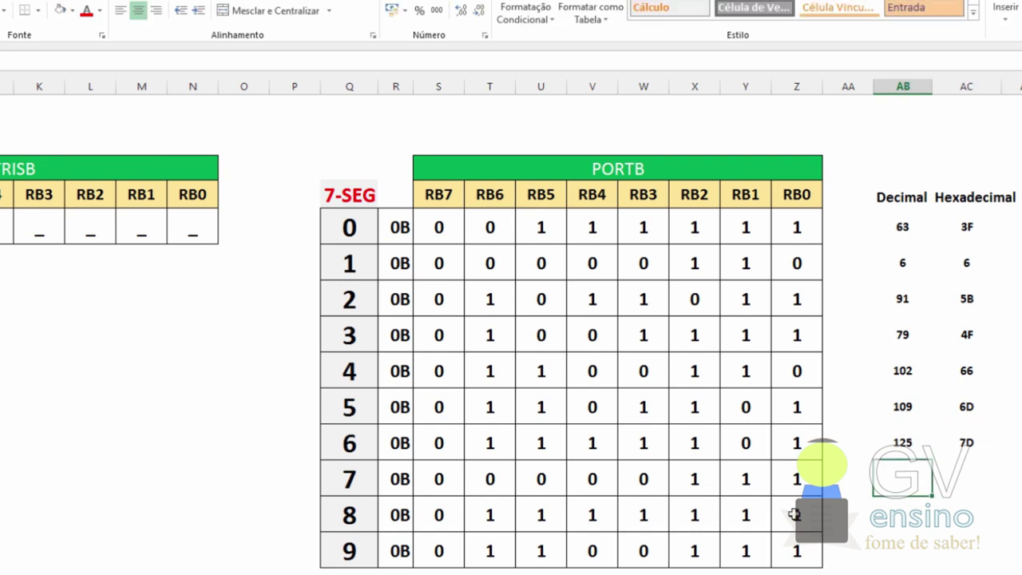
# Enter 7 as both the decimal and hexadecimal values for digit 7, and select the decimal cell for digit 8
pyautogui.write('7')
pyautogui.press('Tab')
pyautogui.write('7')
pyautogui.press('Tab')
pyautogui.press('Down')
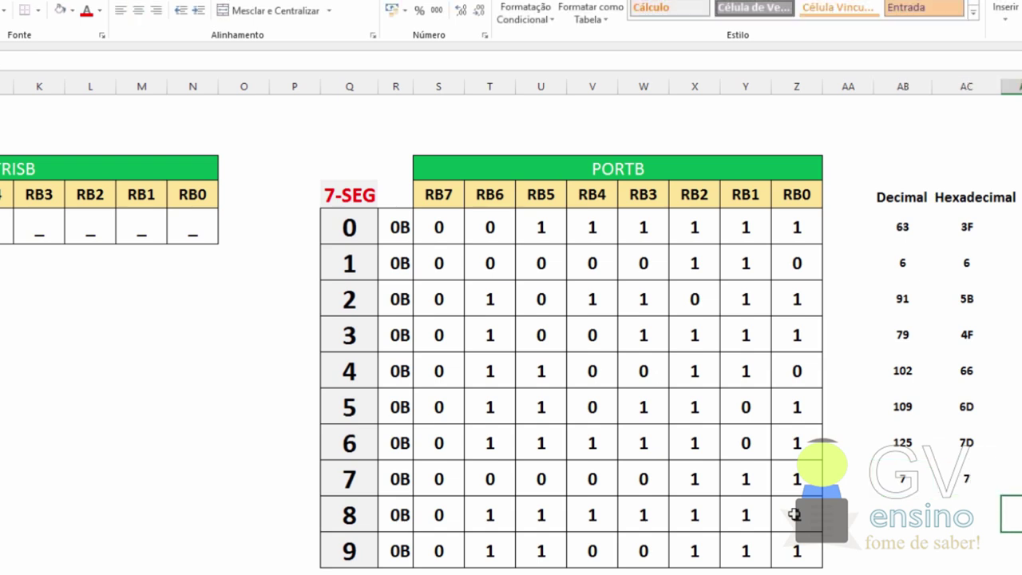
pyautogui.press('Left')
pyautogui.press('Left')
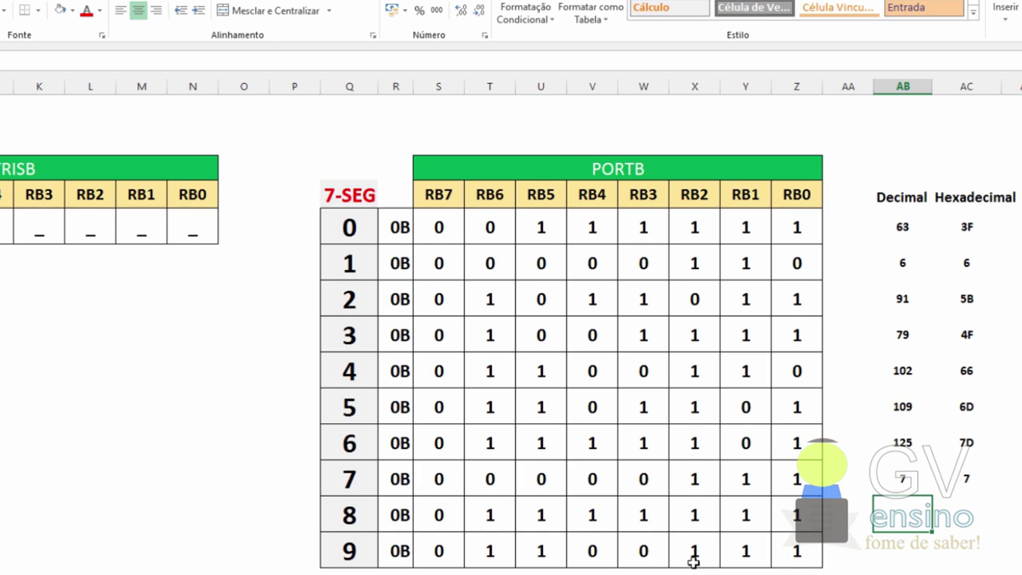
# Switch to the calculator, clear it and enter binary 111 1111, the PORTB bits of digit 8
pyautogui.hotkey('alt', 'Tab')
pyautogui.press('Escape')
pyautogui.write('111 ')
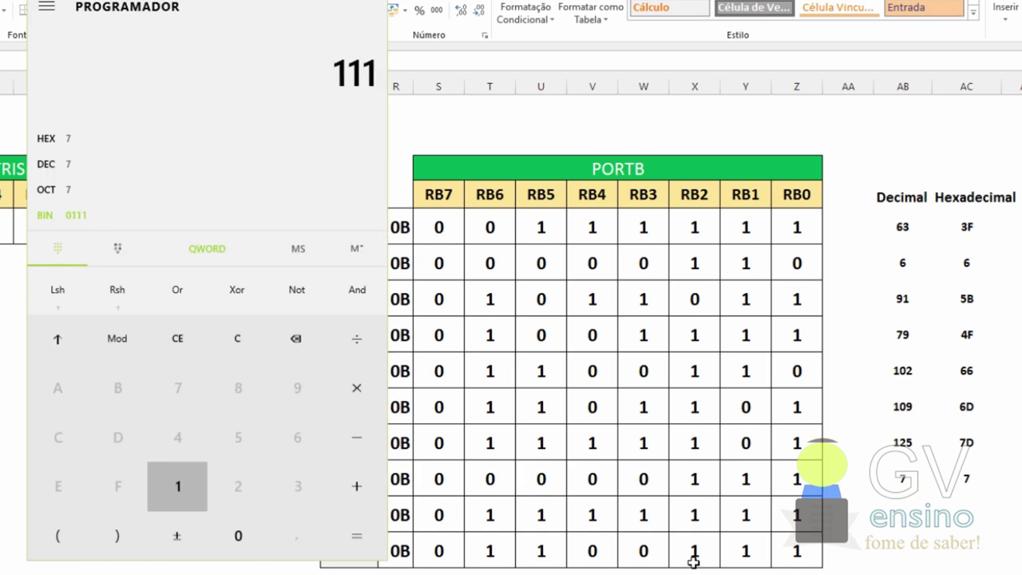
pyautogui.write('1111')
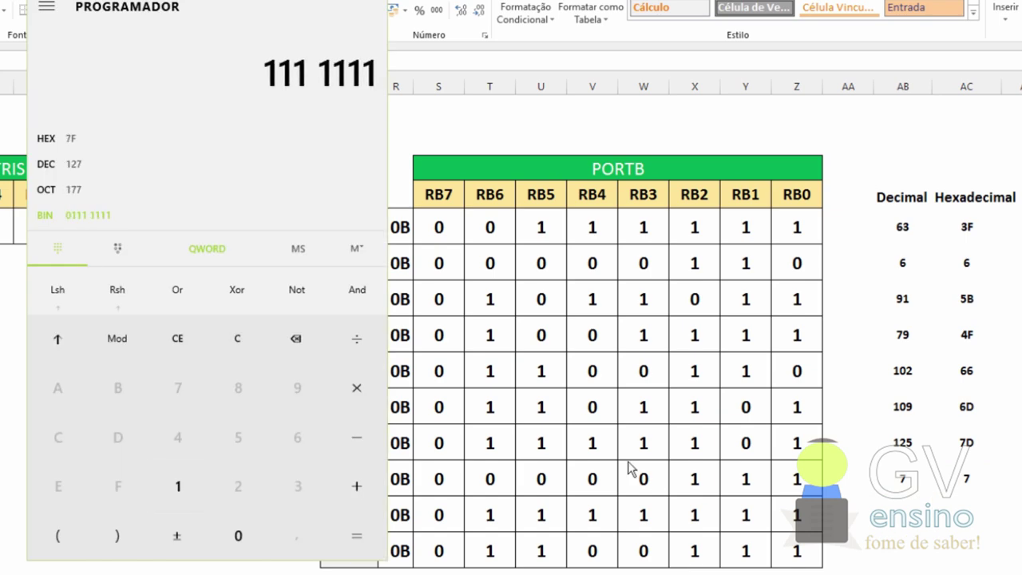
# In the spreadsheet row for digit 8, enter 127 as the decimal value and 7F as the hexadecimal value
pyautogui.click(896, 501)
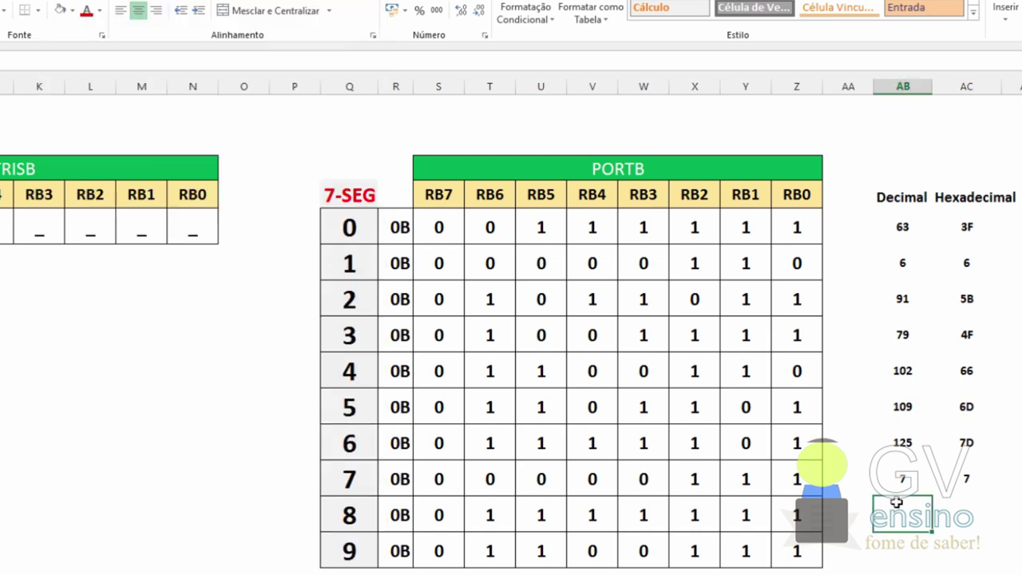
pyautogui.write('127')
pyautogui.press('Tab')
pyautogui.write('7f')
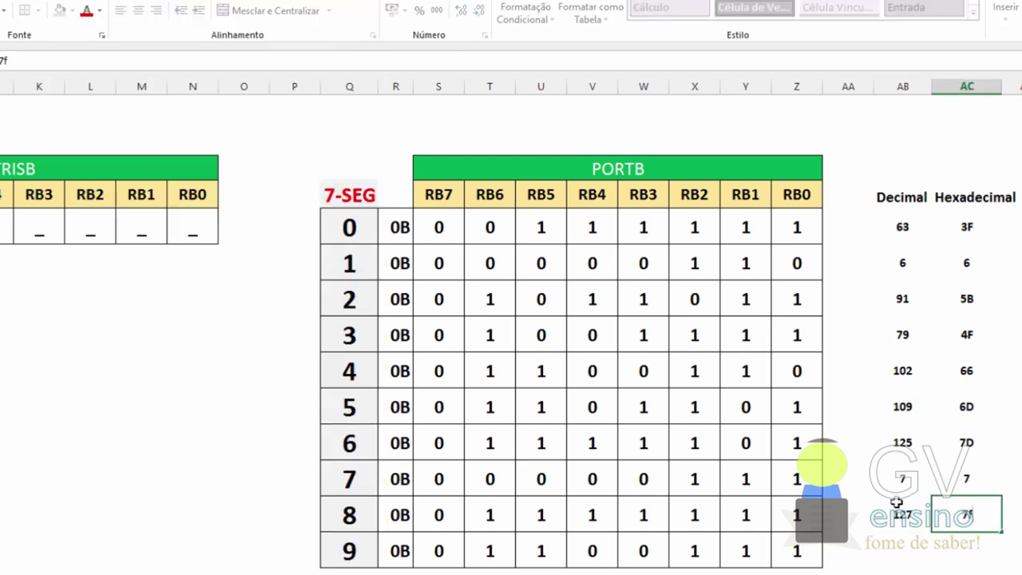
pyautogui.press('Return')
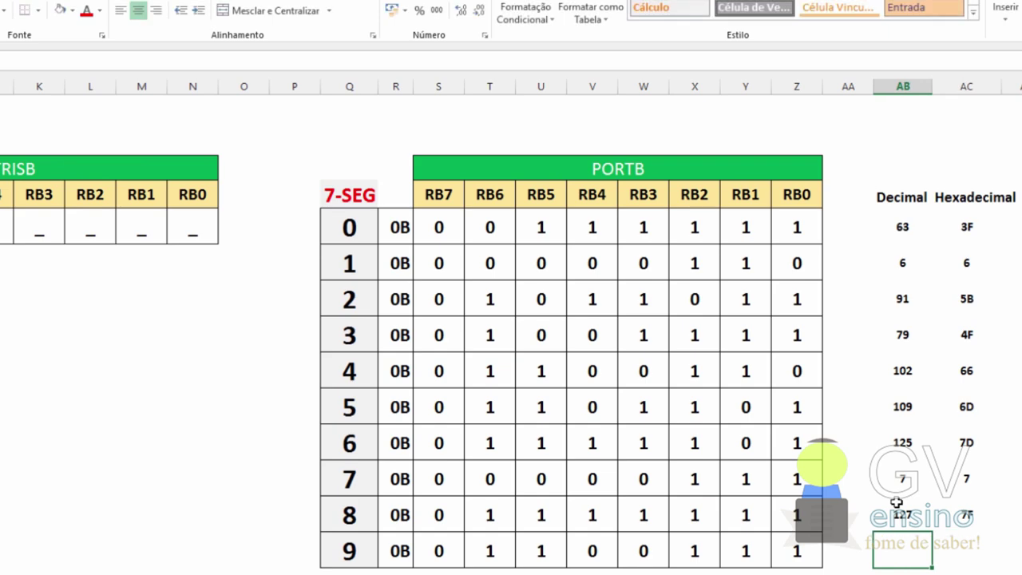
# Switch to the calculator, clear it and enter binary 110 0111, the PORTB bits of digit 9
pyautogui.hotkey('alt', 'Tab')
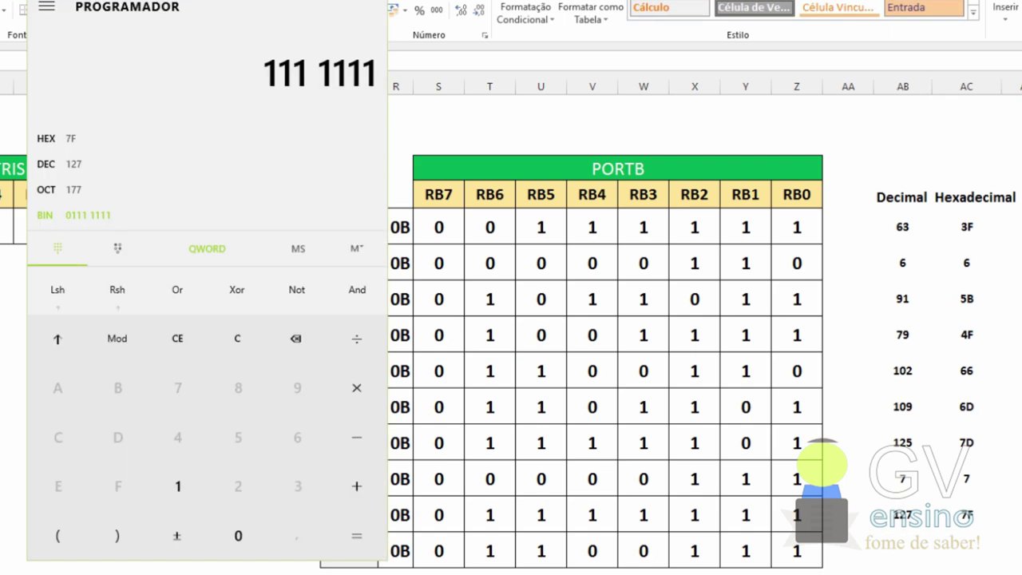
pyautogui.press('Escape')
pyautogui.write('110 0111')
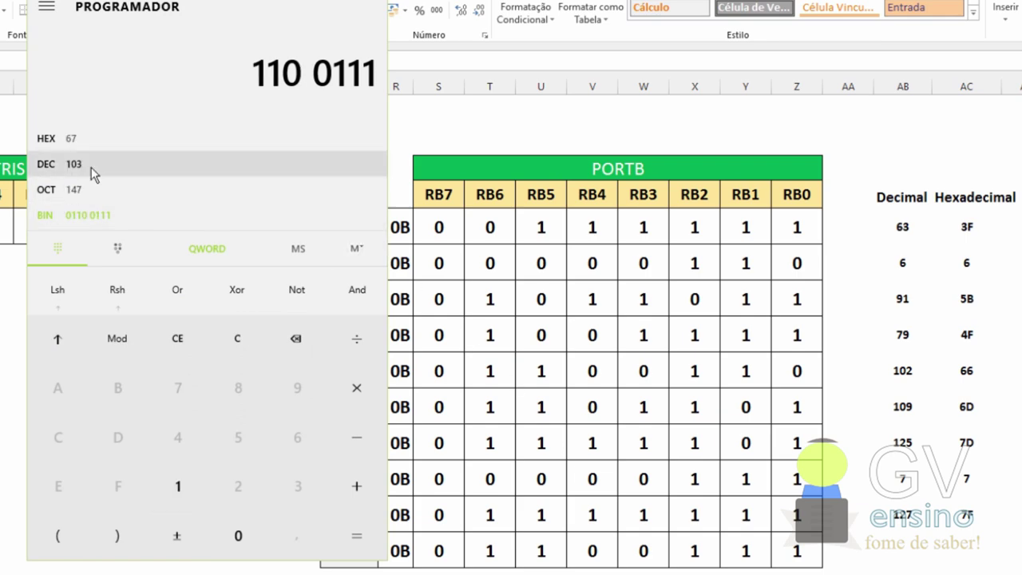
# In the spreadsheet row for digit 9, enter 103 as the decimal value and 67 as the hexadecimal value
pyautogui.click(913, 548)
pyautogui.write('103')
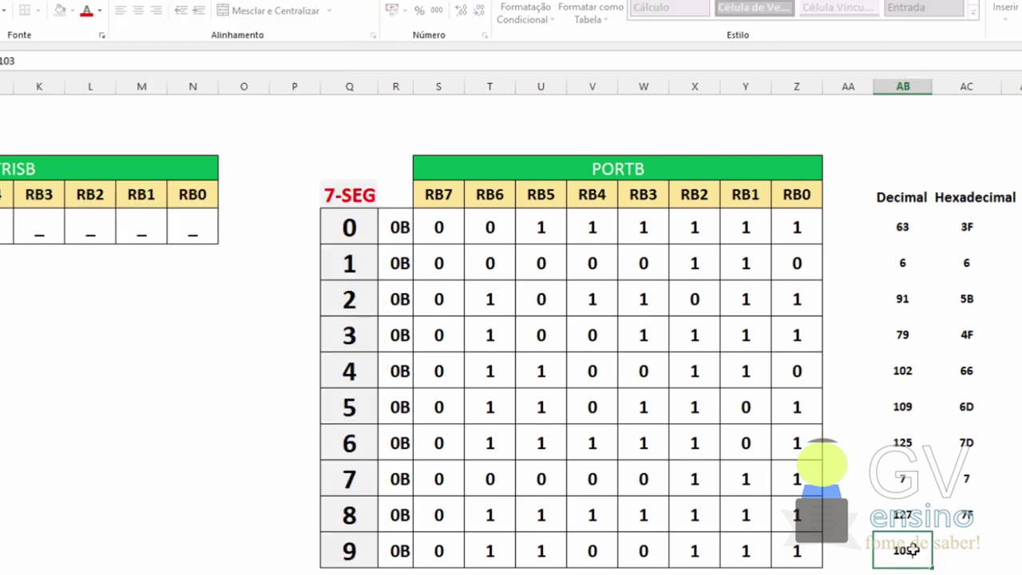
pyautogui.hotkey('alt', 'Tab')
pyautogui.hotkey('alt', 'Tab')
pyautogui.press('Tab')
pyautogui.write('67')
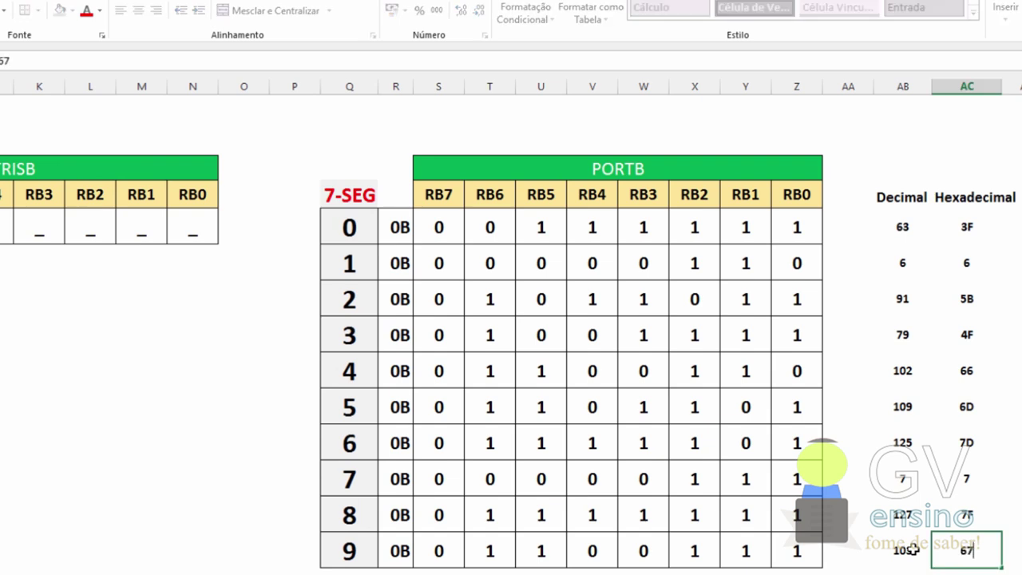
pyautogui.press('Up')
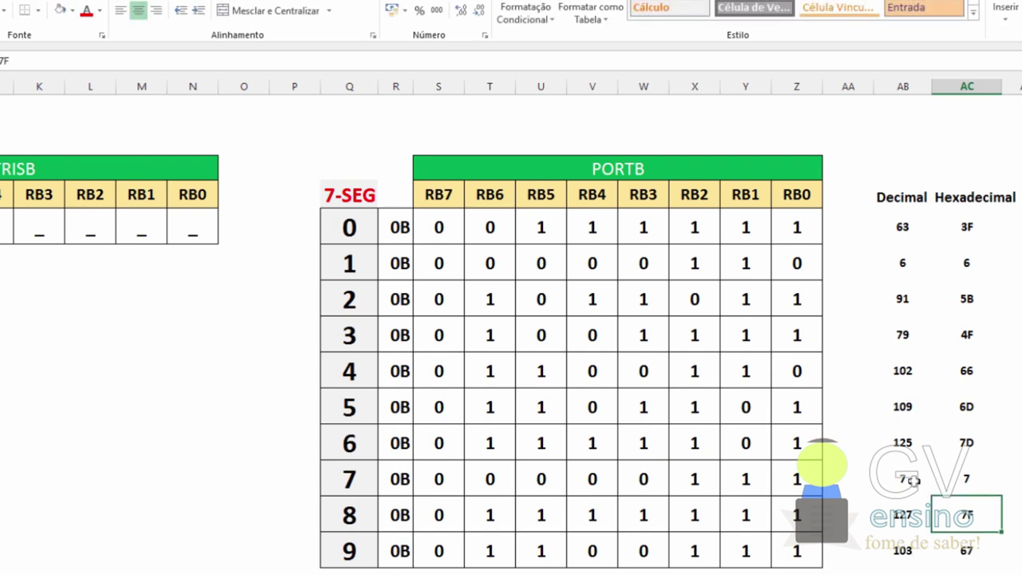